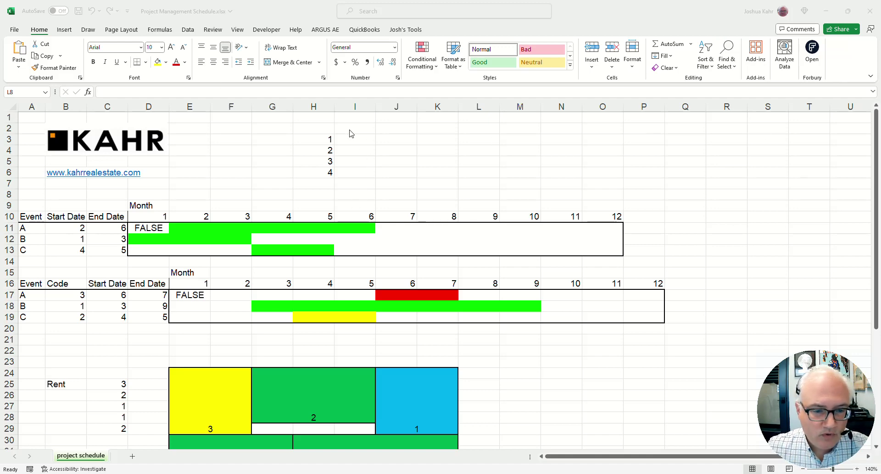
Step: Apply the 5 Ratings icon set to the values 1–4 in H3:H6
{"action": "key", "text": "alt+Tab"}
{"action": "left_click_drag", "start_coordinate": [331, 138], "coordinate": [331, 173]}
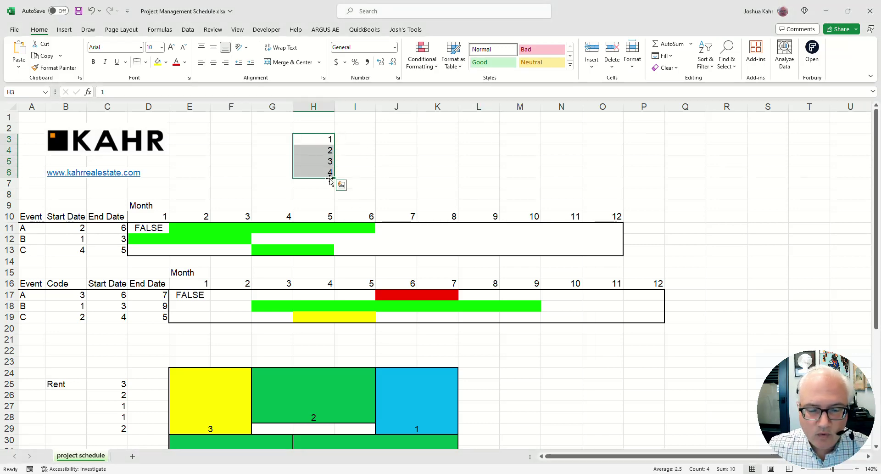
{"action": "left_click", "coordinate": [416, 67]}
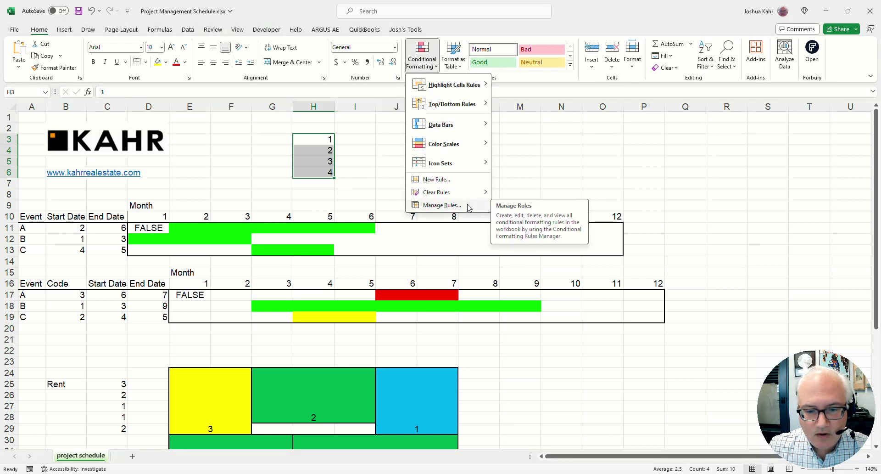
{"action": "mouse_move", "coordinate": [460, 128]}
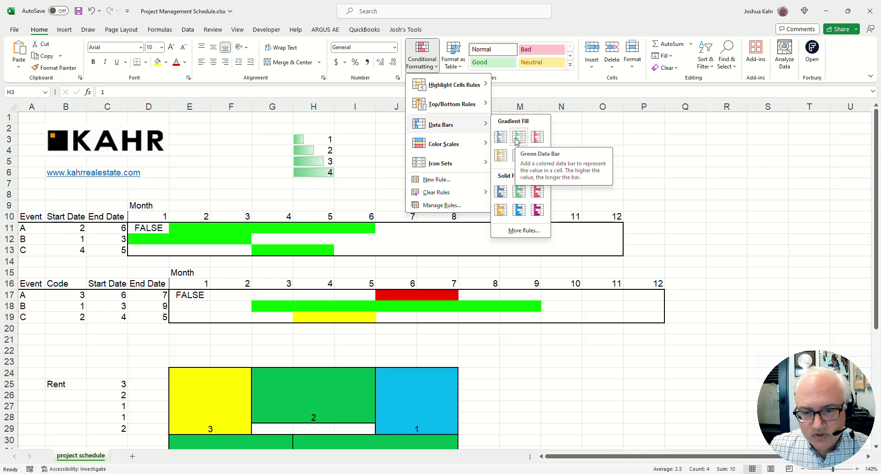
{"action": "mouse_move", "coordinate": [463, 163]}
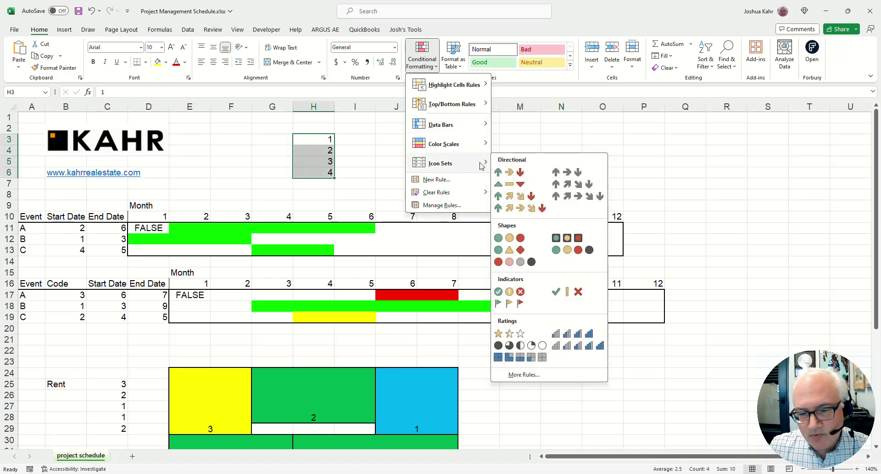
{"action": "left_click", "coordinate": [601, 346]}
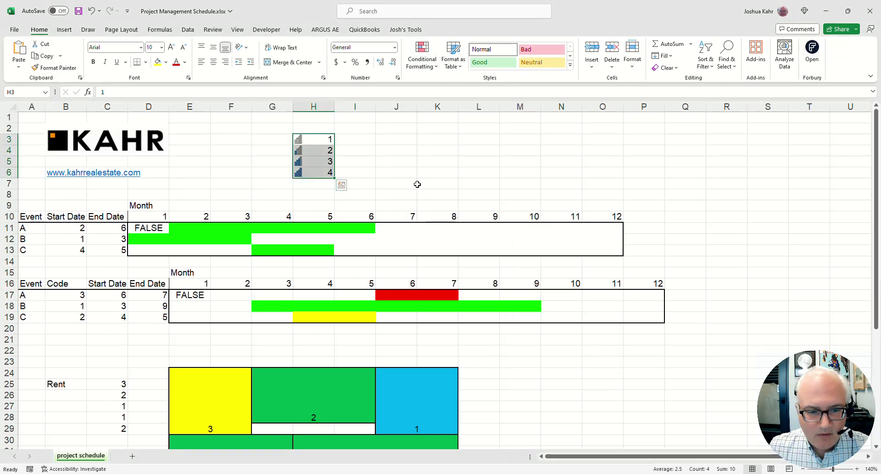
{"action": "left_click", "coordinate": [398, 159]}
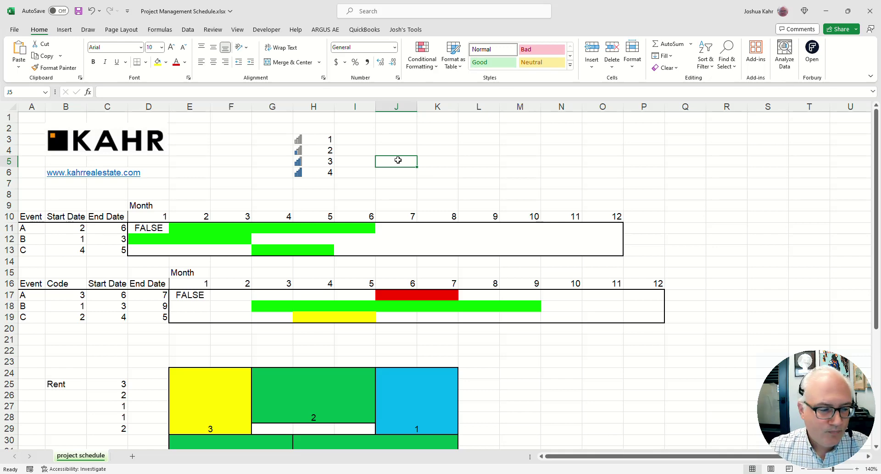
Step: Highlight the Start and End Date cells, then show D11's =AND($B11<=D$10, D$10<=$C11) formula
{"action": "key", "text": "Left"}
{"action": "key", "text": "Left"}
{"action": "key", "text": "Left"}
{"action": "key", "text": "Left"}
{"action": "key", "text": "Left"}
{"action": "key", "text": "Left"}
{"action": "key", "text": "Left"}
{"action": "key", "text": "Left"}
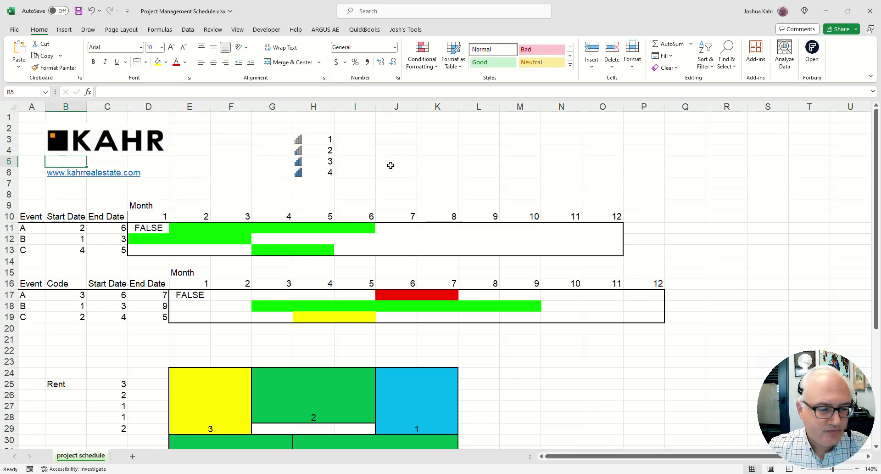
{"action": "scroll", "coordinate": [367, 183], "scroll_direction": "down", "scroll_amount": 2}
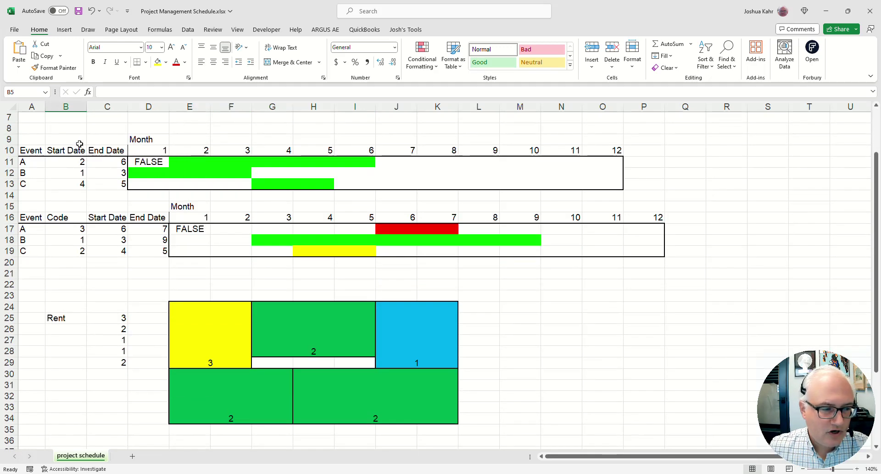
{"action": "left_click_drag", "start_coordinate": [80, 143], "coordinate": [72, 198]}
{"action": "left_click_drag", "start_coordinate": [104, 142], "coordinate": [106, 190]}
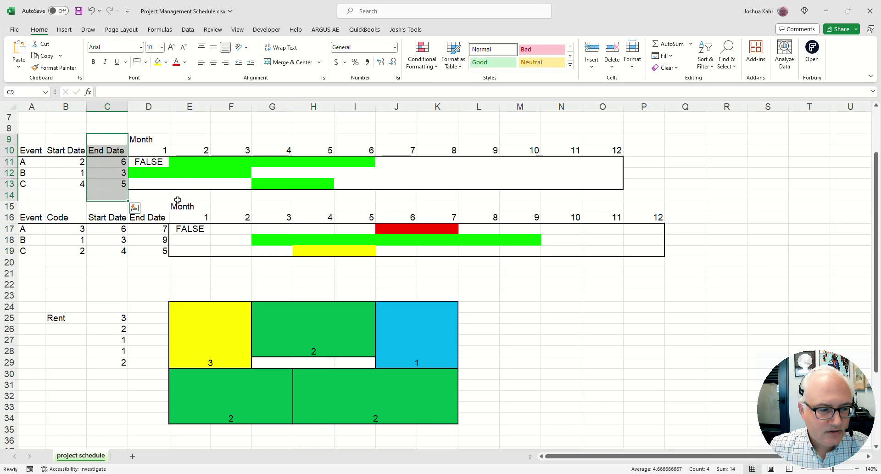
{"action": "left_click", "coordinate": [157, 163]}
{"action": "key", "text": "F2"}
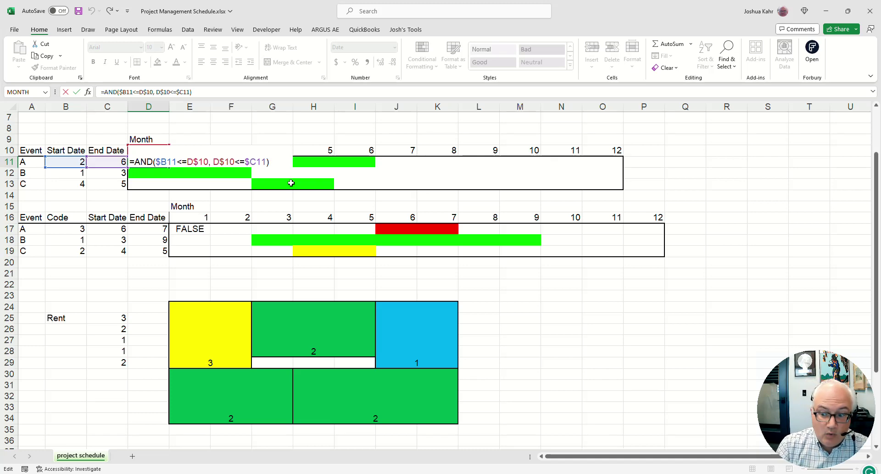
Step: Change event A's start date to 5 and end date to 9
{"action": "key", "text": "ctrl+Return"}
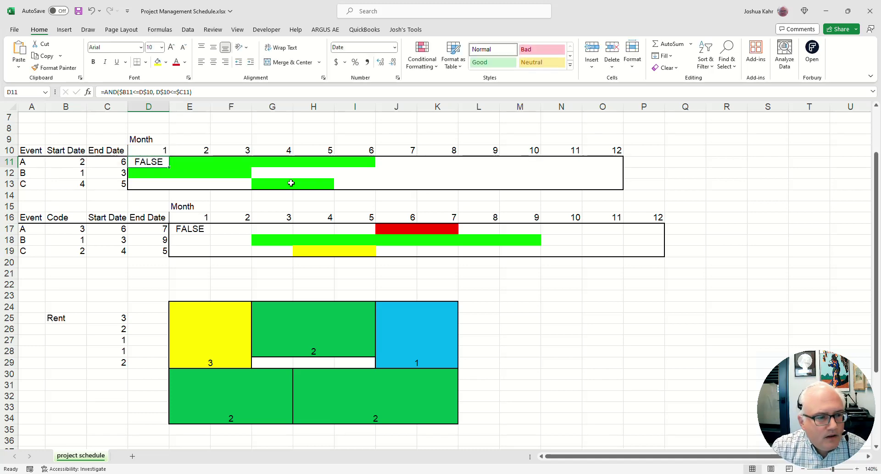
{"action": "key", "text": "Left"}
{"action": "key", "text": "Left"}
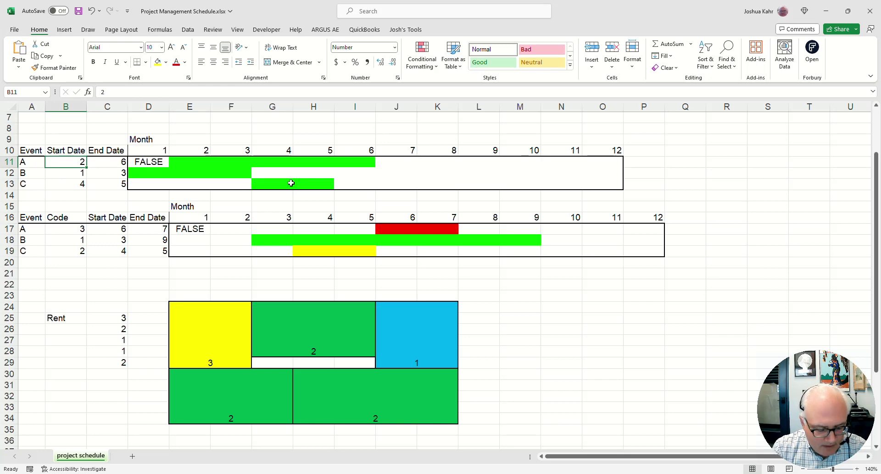
{"action": "type", "text": "5"}
{"action": "key", "text": "Return"}
{"action": "key", "text": "Up"}
{"action": "key", "text": "Right"}
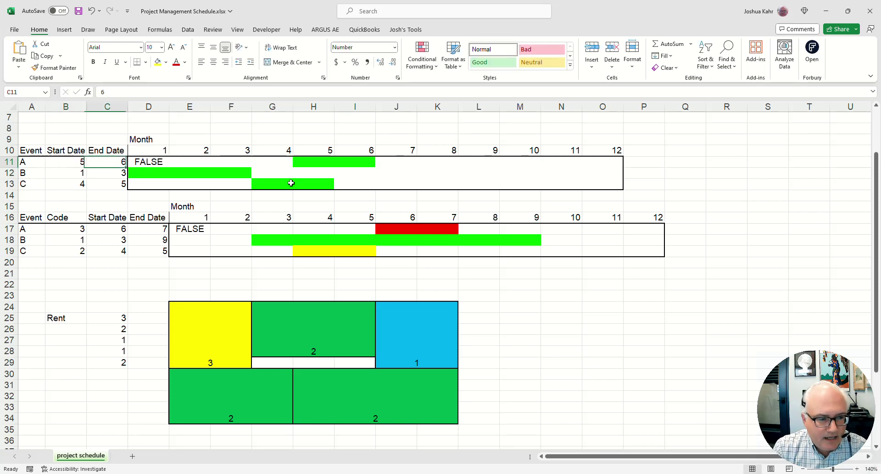
{"action": "type", "text": "9"}
{"action": "key", "text": "Return"}
Step: Change event B's start date to 4 and end date to 8
{"action": "key", "text": "Left"}
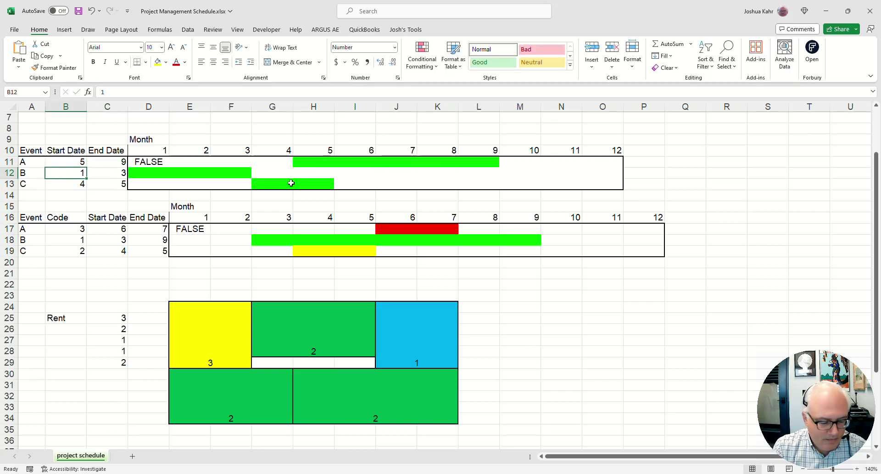
{"action": "type", "text": "4"}
{"action": "key", "text": "Return"}
{"action": "key", "text": "Up"}
{"action": "key", "text": "Right"}
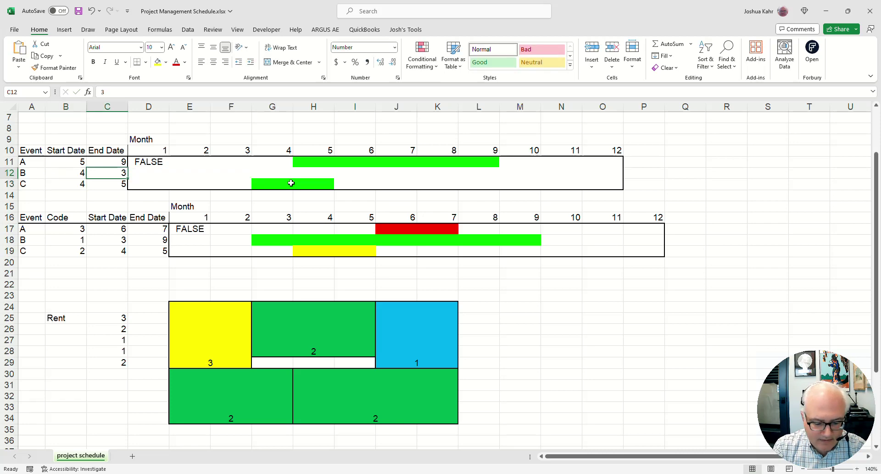
{"action": "type", "text": "8"}
{"action": "key", "text": "Return"}
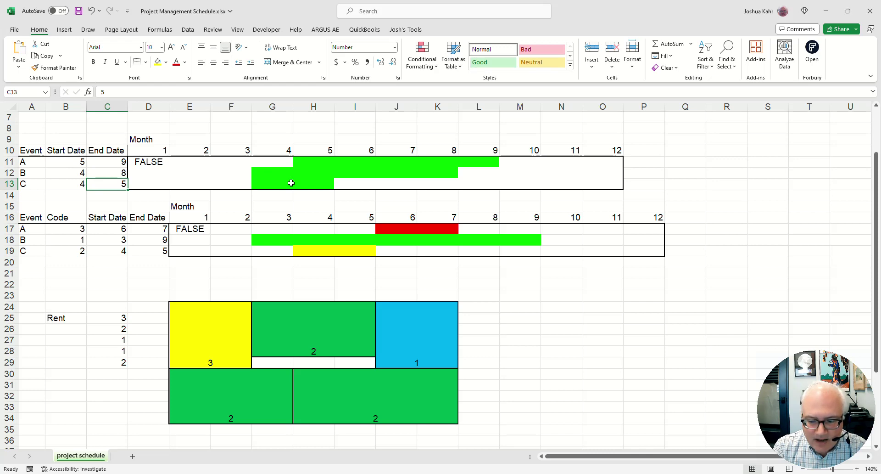
Step: Inspect the shifting AND formulas in D11 through G11, then open Conditional Formatting
{"action": "key", "text": "Up"}
{"action": "key", "text": "Up"}
{"action": "key", "text": "Right"}
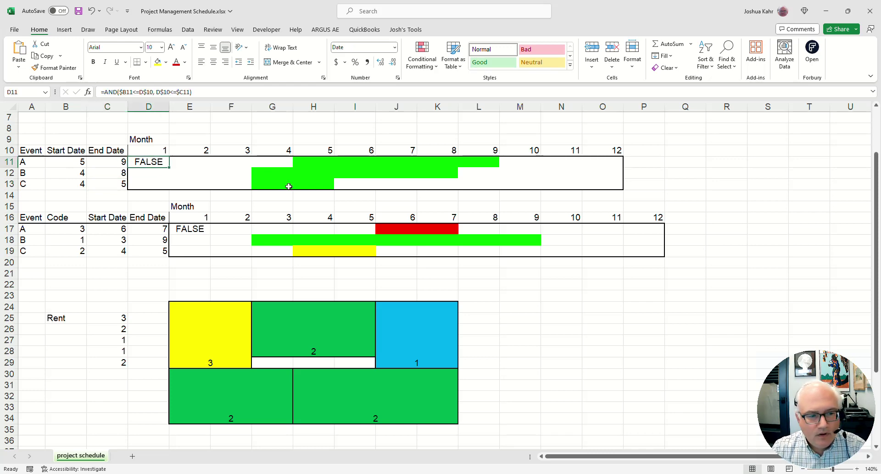
{"action": "key", "text": "F2"}
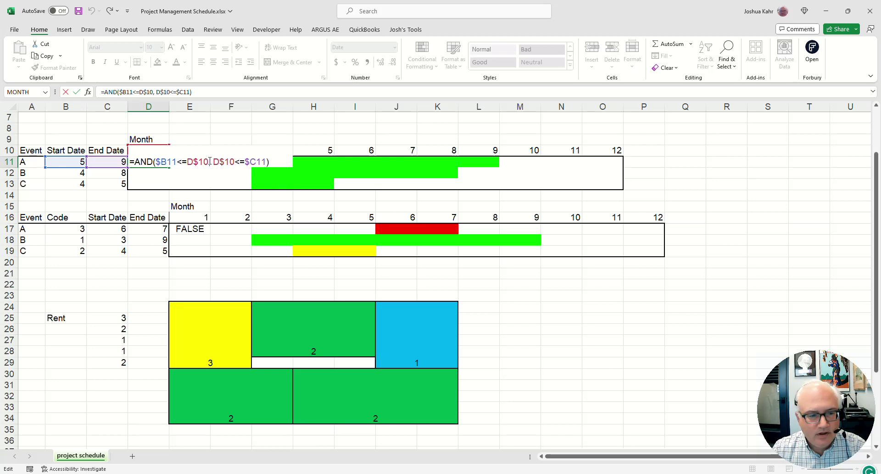
{"action": "key", "text": "Tab"}
{"action": "key", "text": "F2"}
{"action": "key", "text": "Tab"}
{"action": "key", "text": "F2"}
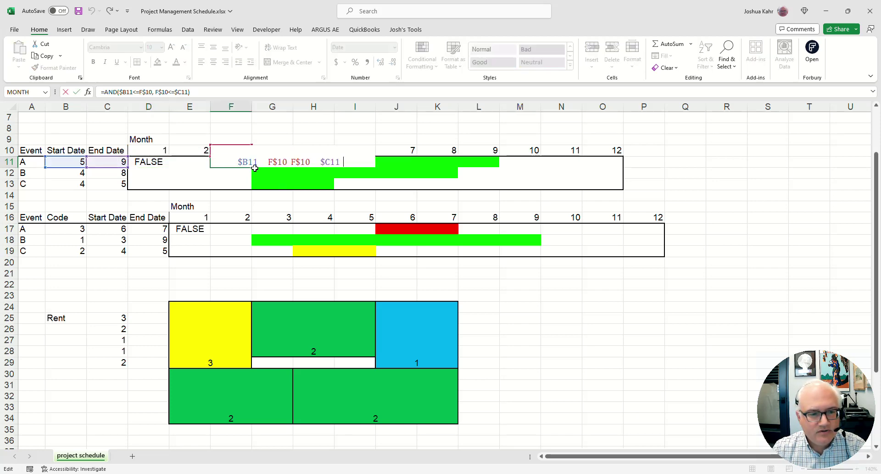
{"action": "key", "text": "Tab"}
{"action": "key", "text": "F2"}
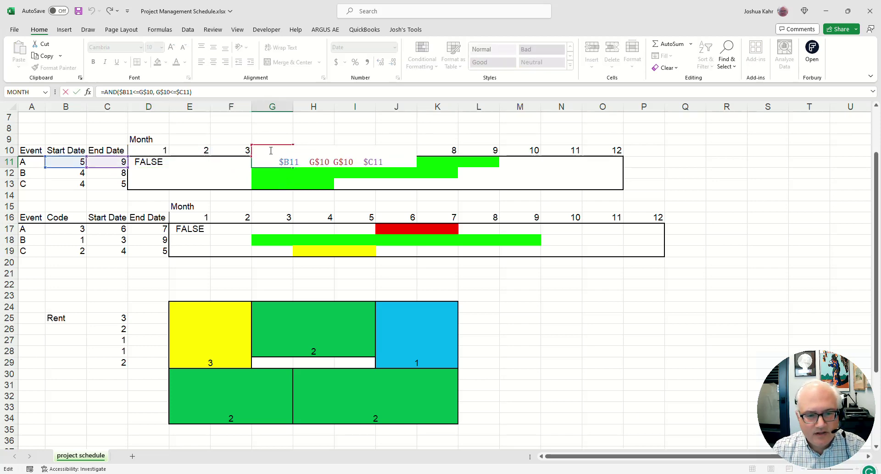
{"action": "key", "text": "Escape"}
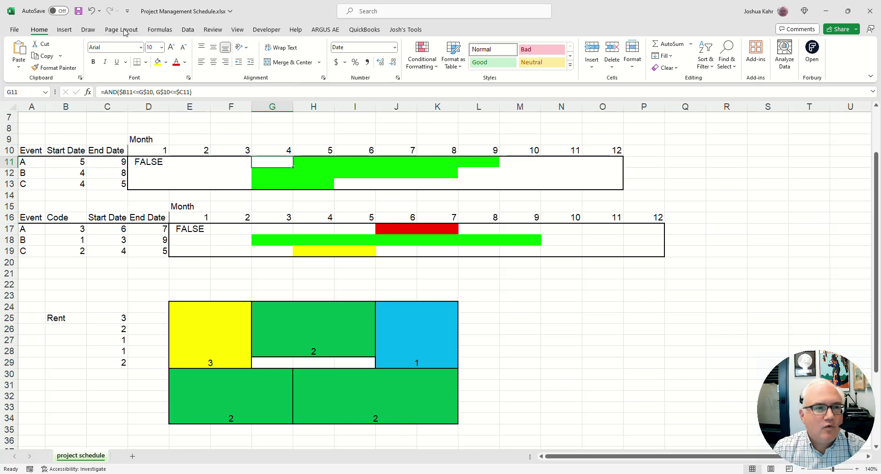
{"action": "left_click", "coordinate": [423, 54]}
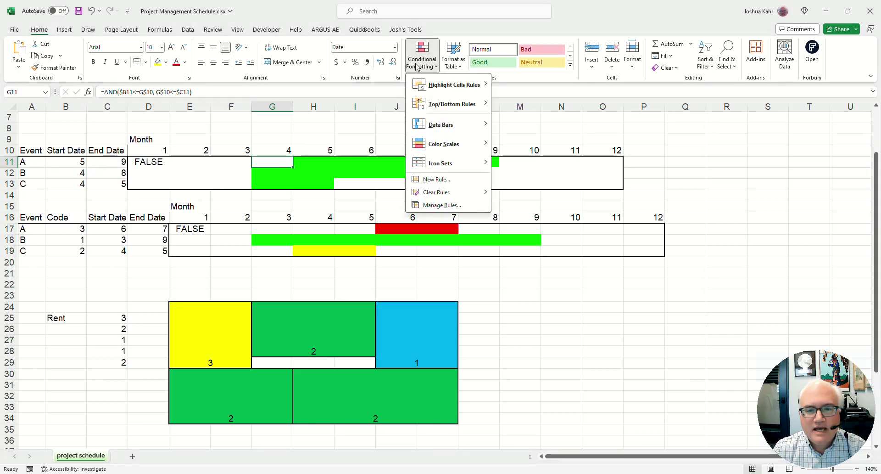
Step: Open the Cell Value = TRUE rule's format settings and view its green fill and font
{"action": "left_click", "coordinate": [456, 202]}
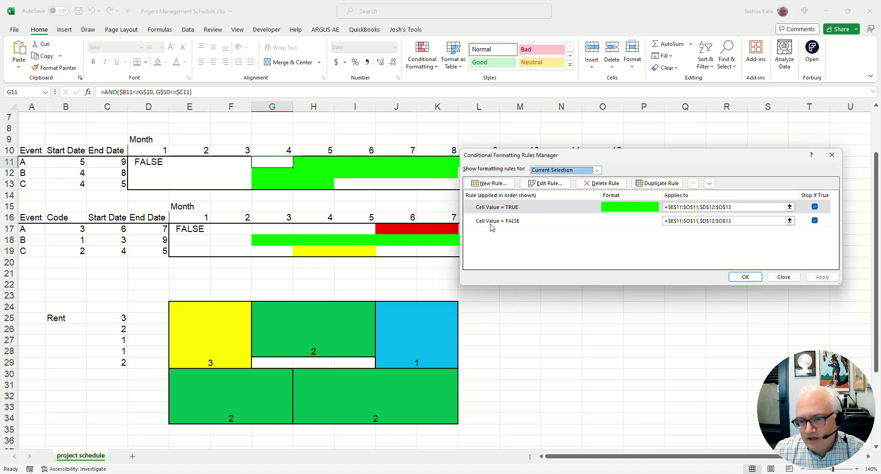
{"action": "left_click", "coordinate": [550, 203]}
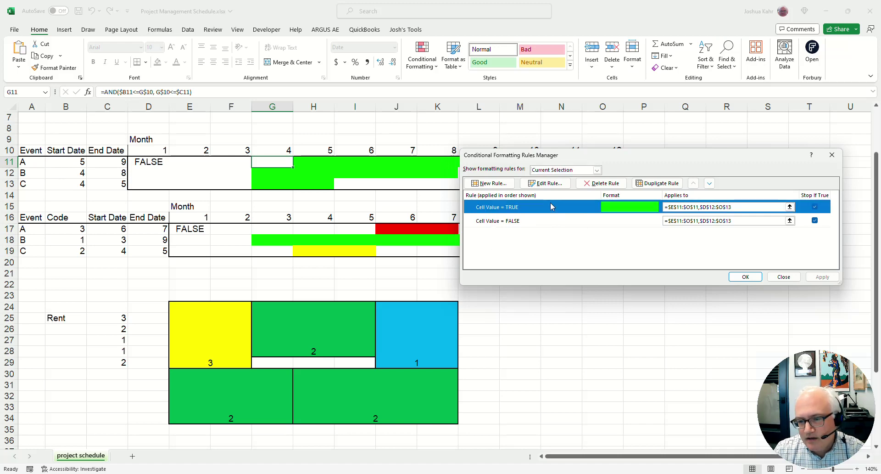
{"action": "left_click", "coordinate": [551, 183]}
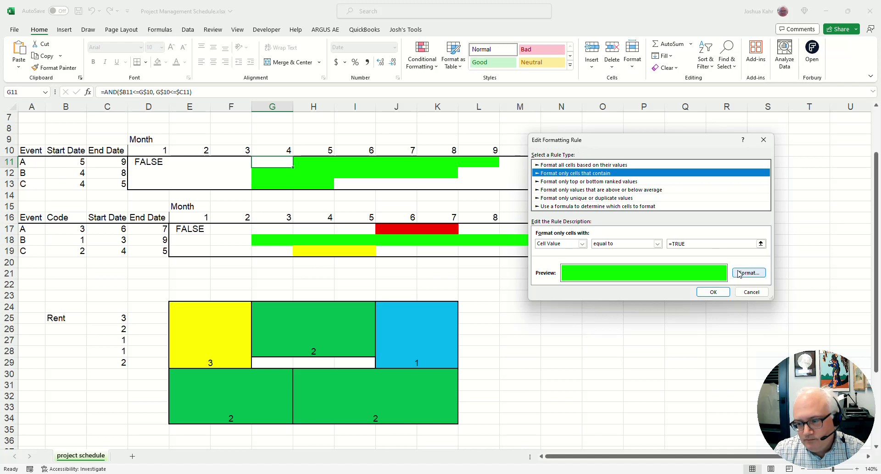
{"action": "left_click", "coordinate": [736, 274]}
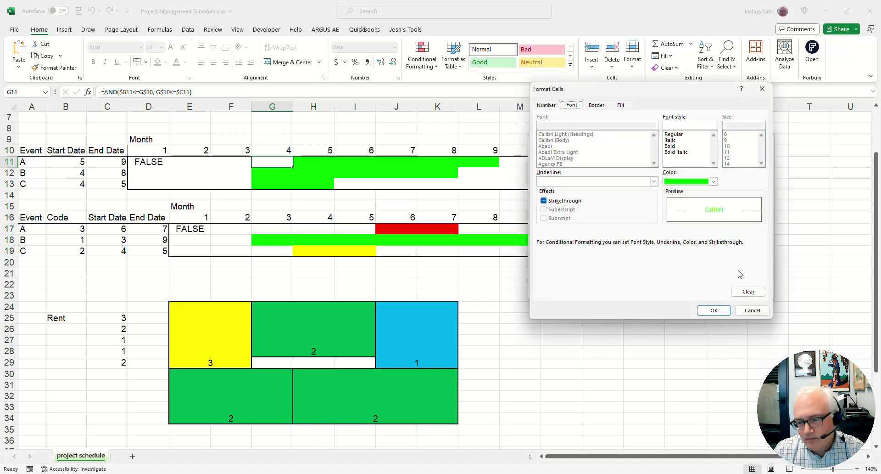
{"action": "left_click", "coordinate": [625, 106]}
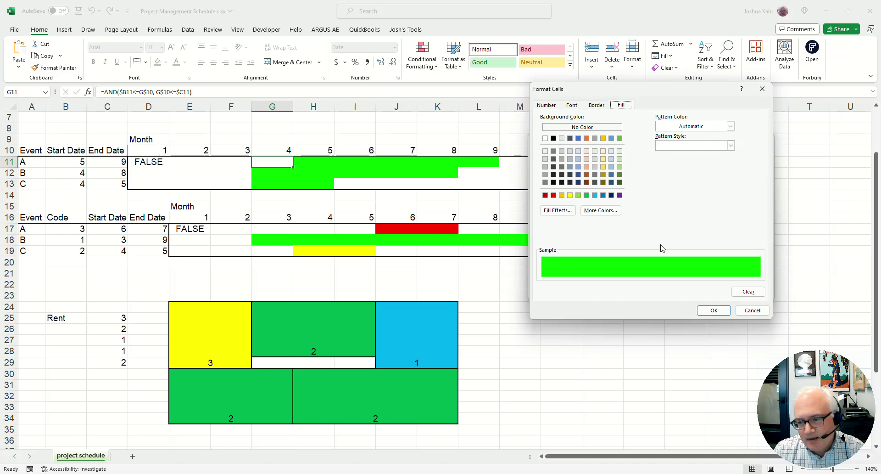
{"action": "left_click", "coordinate": [572, 106]}
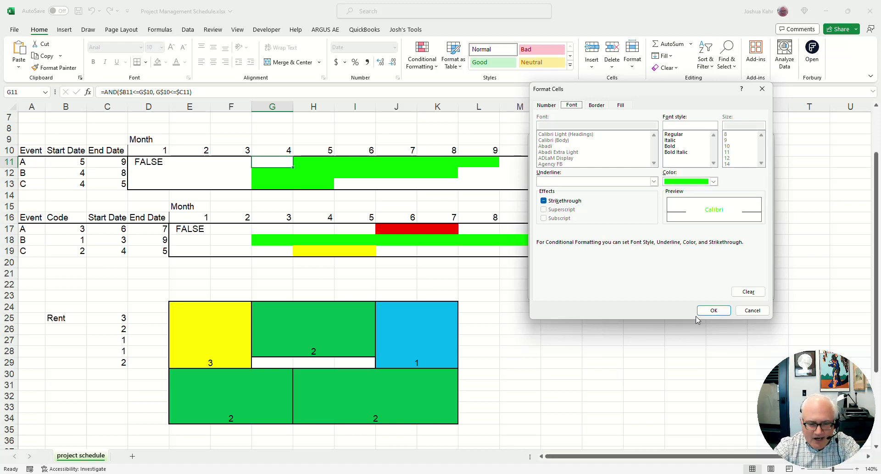
Step: Cancel Format Cells, Edit Formatting Rule and the Rules Manager without changes
{"action": "left_click", "coordinate": [753, 310]}
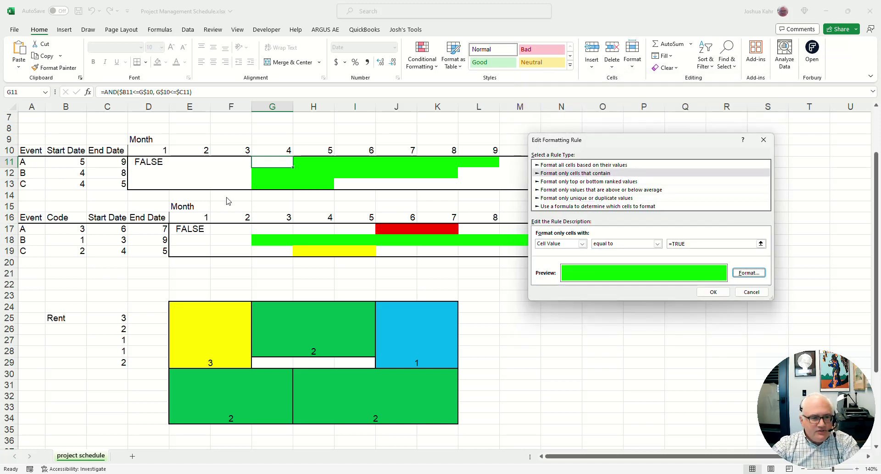
{"action": "left_click", "coordinate": [752, 292]}
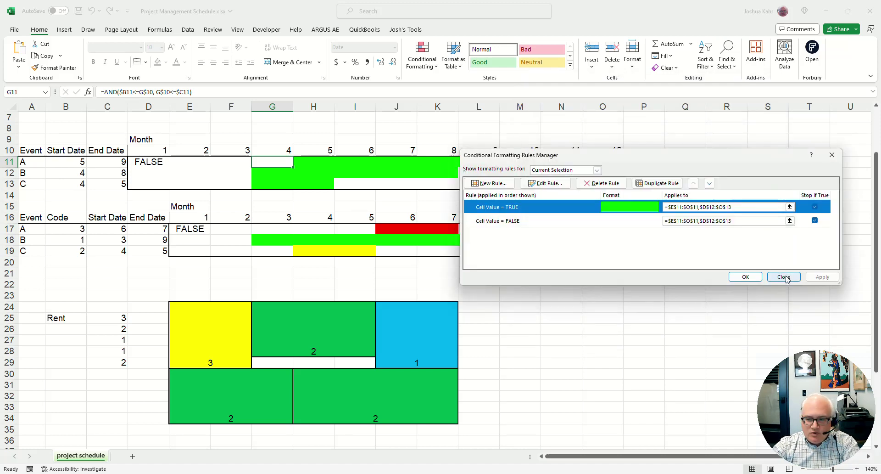
{"action": "left_click", "coordinate": [784, 277]}
{"action": "left_click", "coordinate": [321, 184]}
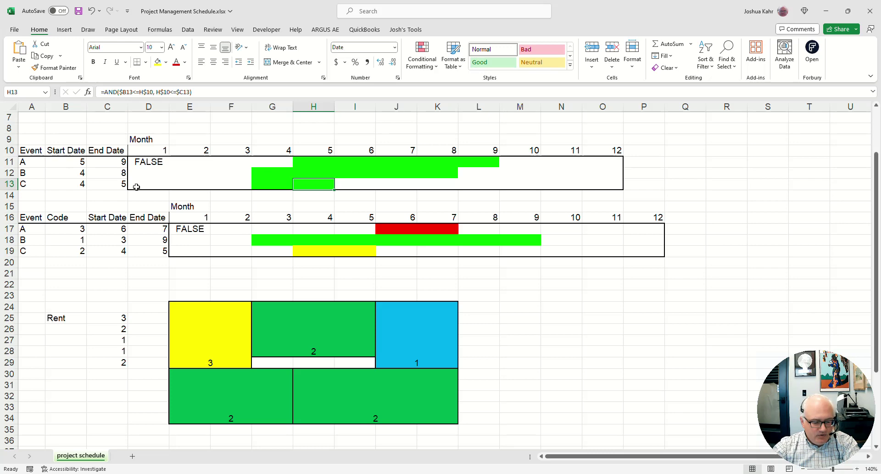
Step: Enter codes 1, 2 and 3 for events A, B and C in B17:B19
{"action": "mouse_move", "coordinate": [85, 228]}
{"action": "left_mouse_down"}
{"action": "mouse_move", "coordinate": [84, 262]}
{"action": "mouse_move", "coordinate": [85, 228]}
{"action": "left_mouse_up"}
{"action": "type", "text": "1"}
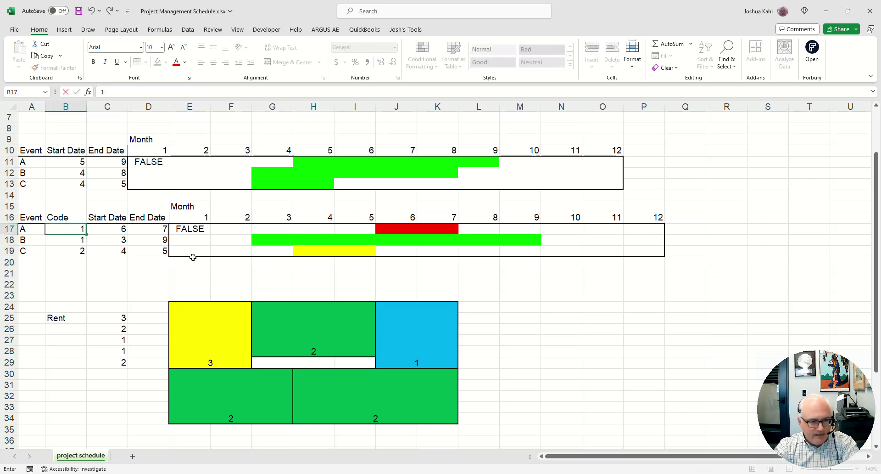
{"action": "key", "text": "Return"}
{"action": "type", "text": "2"}
{"action": "key", "text": "Return"}
{"action": "type", "text": "3"}
{"action": "key", "text": "Return"}
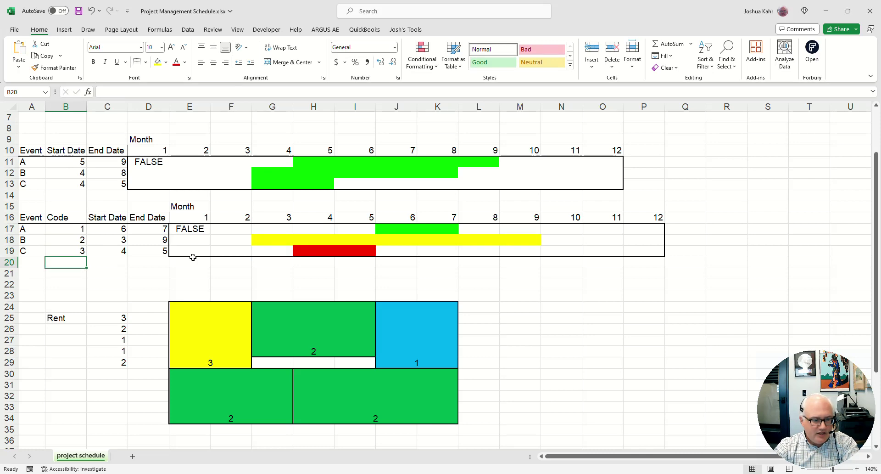
Step: Inspect E17's IF(AND()) formula and its $B17 code reference, leaving it unchanged
{"action": "left_click", "coordinate": [186, 228]}
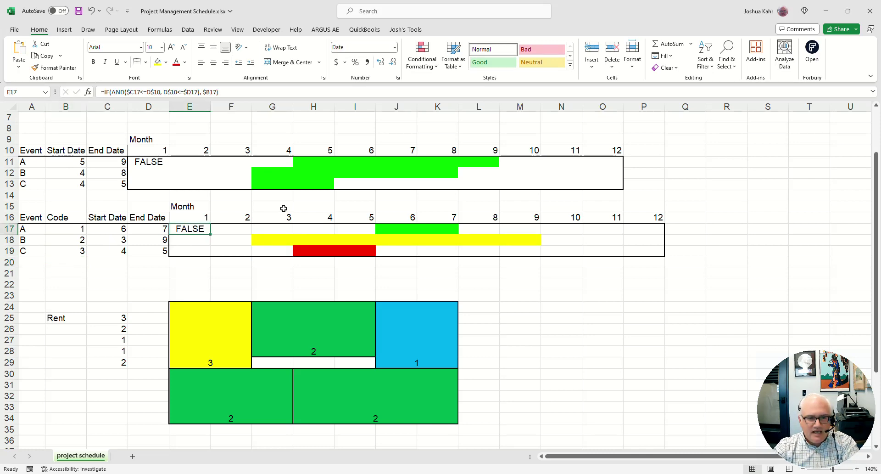
{"action": "left_click", "coordinate": [241, 228]}
{"action": "left_click", "coordinate": [202, 228]}
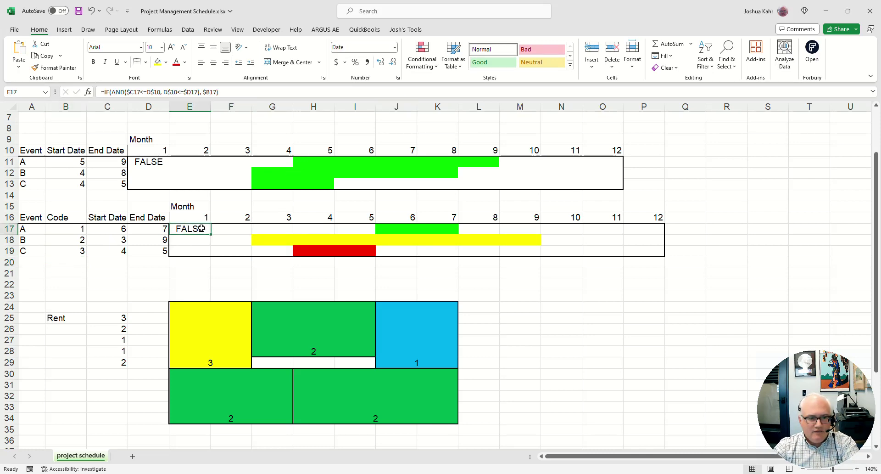
{"action": "double_click", "coordinate": [202, 229]}
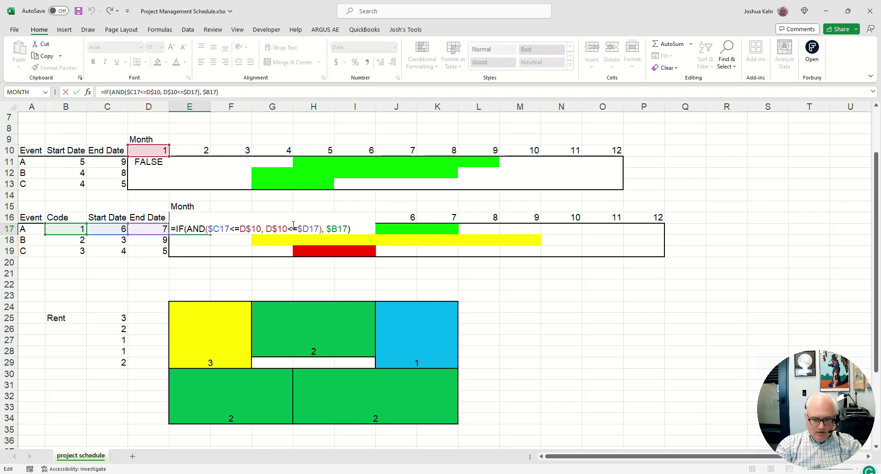
{"action": "double_click", "coordinate": [343, 232]}
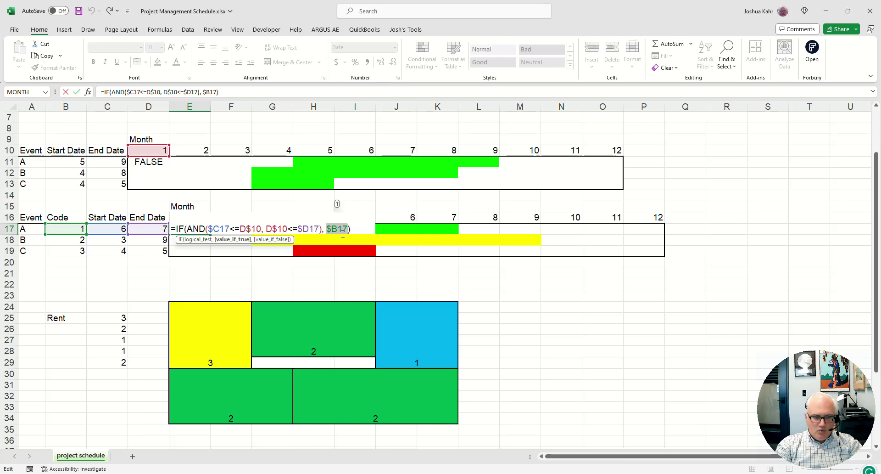
{"action": "key", "text": "Escape"}
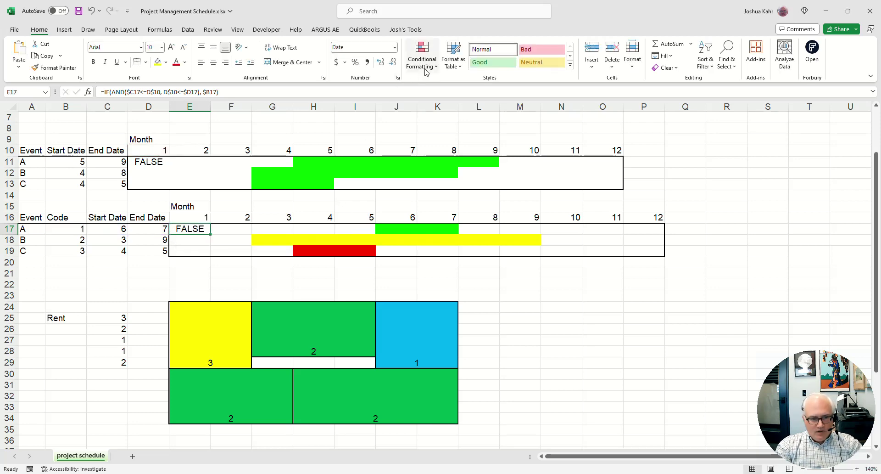
{"action": "left_click", "coordinate": [422, 64]}
{"action": "left_click", "coordinate": [458, 204]}
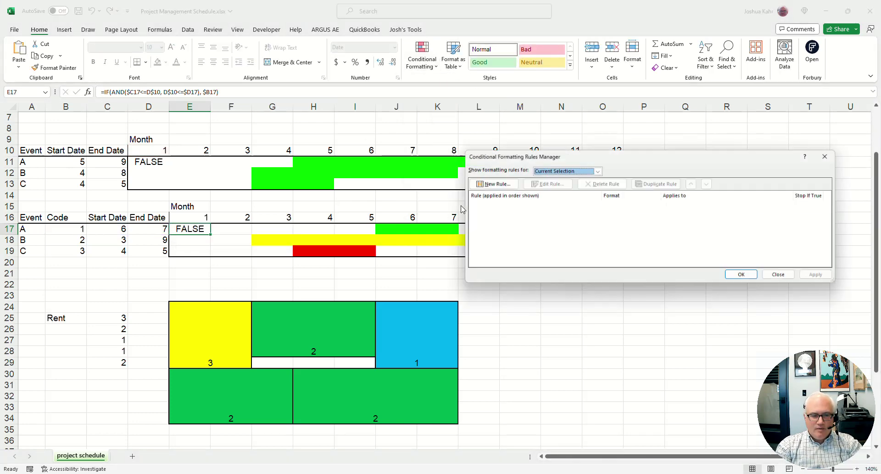
{"action": "left_click", "coordinate": [784, 276]}
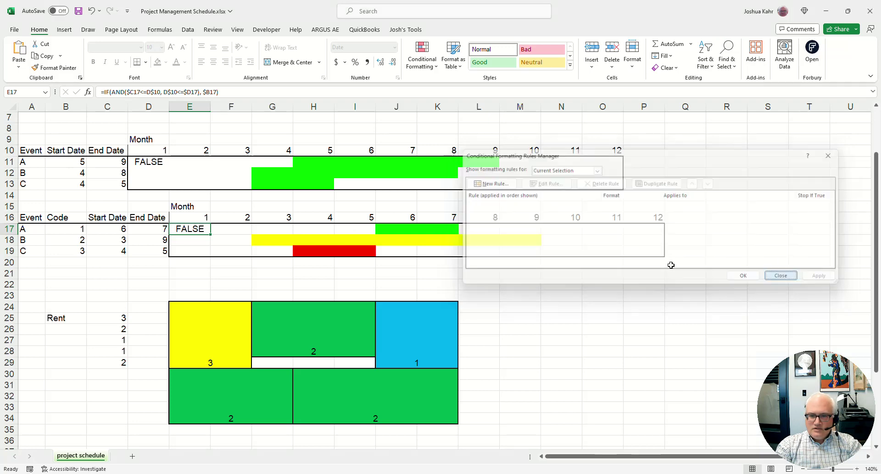
{"action": "left_click", "coordinate": [247, 230]}
{"action": "left_click", "coordinate": [422, 60]}
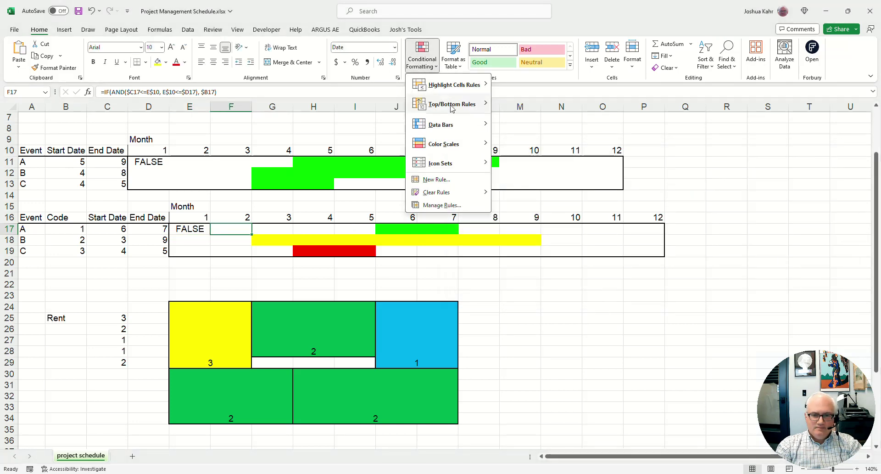
{"action": "left_click", "coordinate": [460, 204]}
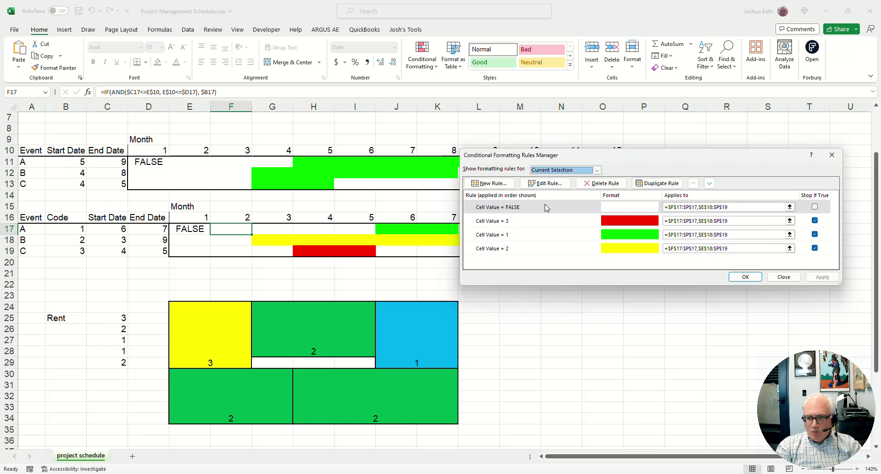
{"action": "left_click", "coordinate": [542, 238]}
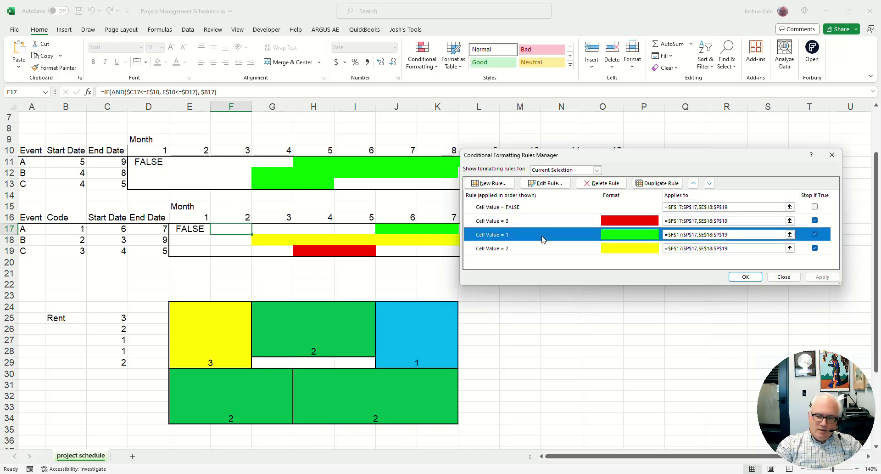
{"action": "left_click", "coordinate": [539, 249]}
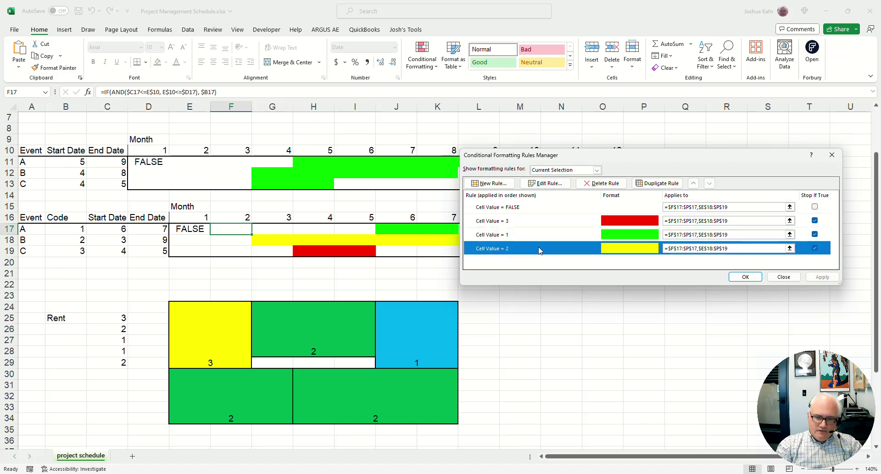
{"action": "left_click", "coordinate": [531, 221]}
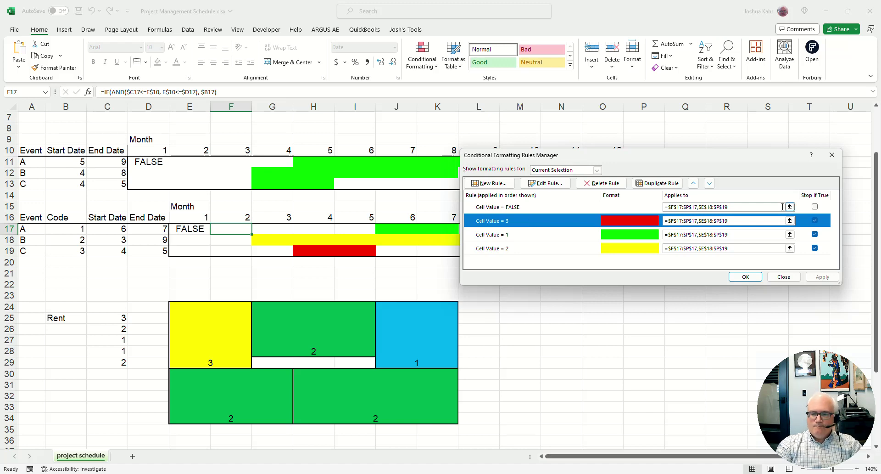
{"action": "left_click", "coordinate": [833, 153]}
{"action": "left_click_drag", "start_coordinate": [524, 385], "coordinate": [528, 377]}
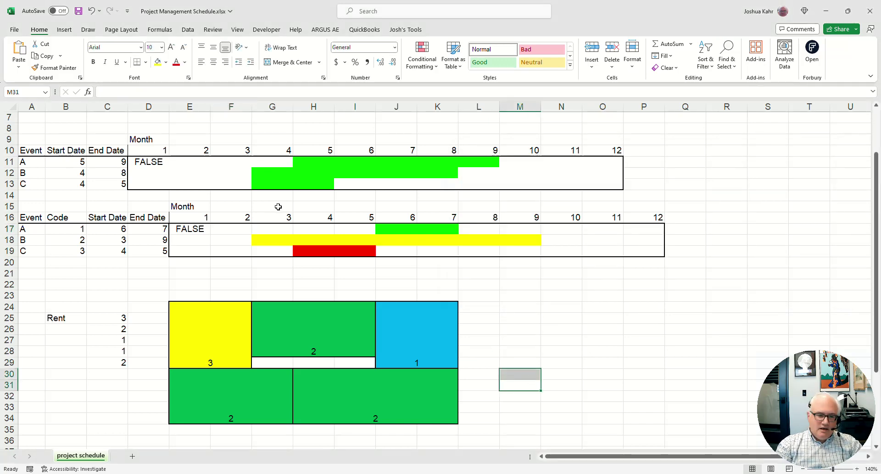
{"action": "left_click_drag", "start_coordinate": [183, 307], "coordinate": [421, 411]}
{"action": "left_click", "coordinate": [521, 331]}
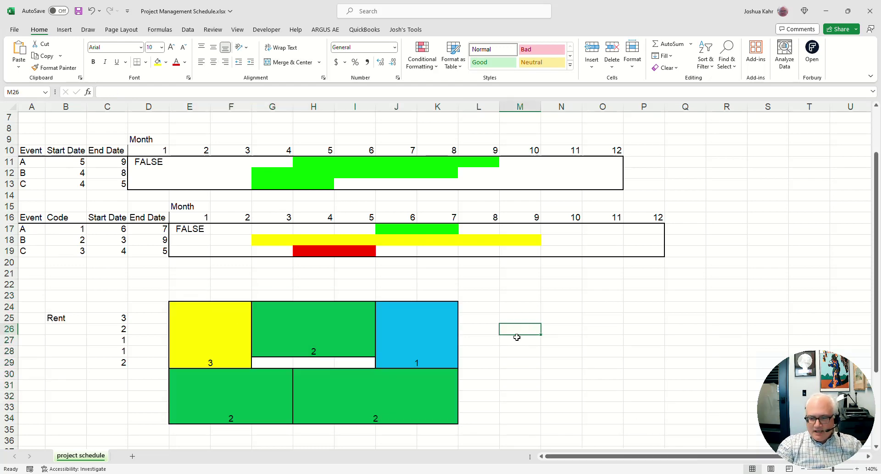
{"action": "left_click_drag", "start_coordinate": [173, 305], "coordinate": [452, 416]}
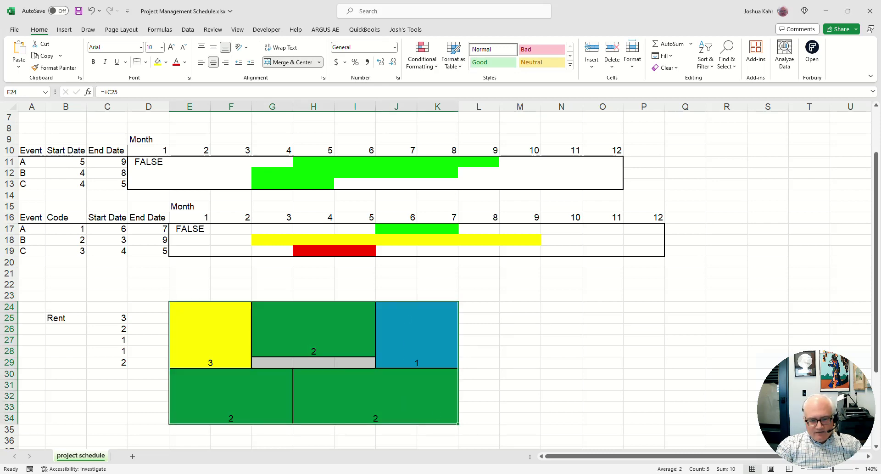
{"action": "left_click", "coordinate": [219, 339]}
{"action": "left_click", "coordinate": [283, 329]}
{"action": "left_click", "coordinate": [389, 333]}
{"action": "left_click", "coordinate": [391, 409]}
{"action": "left_click", "coordinate": [227, 380]}
{"action": "left_click", "coordinate": [309, 335]}
{"action": "left_click", "coordinate": [413, 337]}
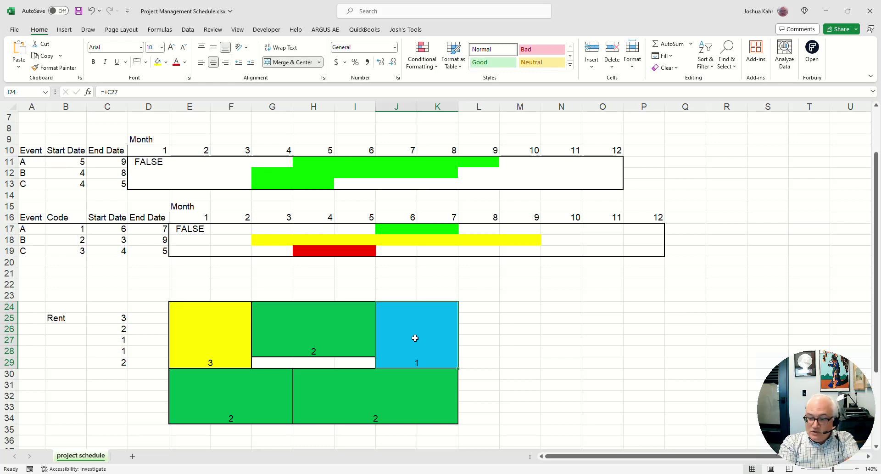
Step: Enter 1, 3, 2, 3, 1 into the Rent cells C25:C29
{"action": "left_click", "coordinate": [116, 316]}
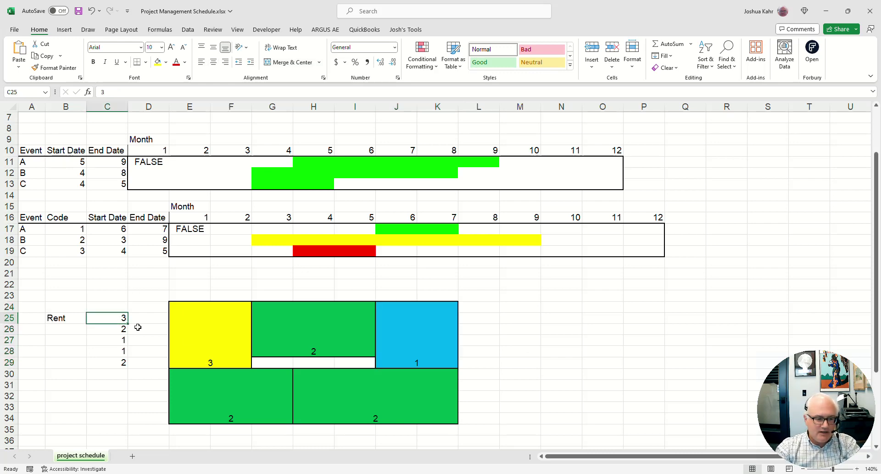
{"action": "type", "text": "1"}
{"action": "key", "text": "Return"}
{"action": "type", "text": "3"}
{"action": "key", "text": "Return"}
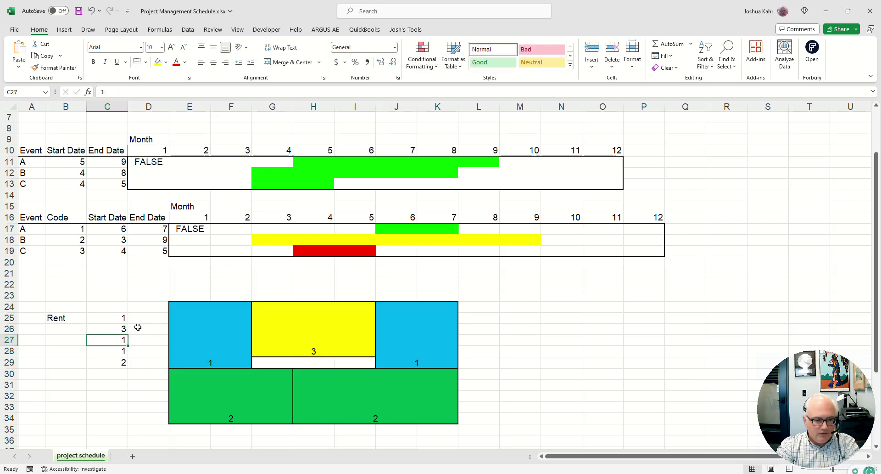
{"action": "type", "text": "2"}
{"action": "key", "text": "Return"}
{"action": "type", "text": "3"}
{"action": "key", "text": "Return"}
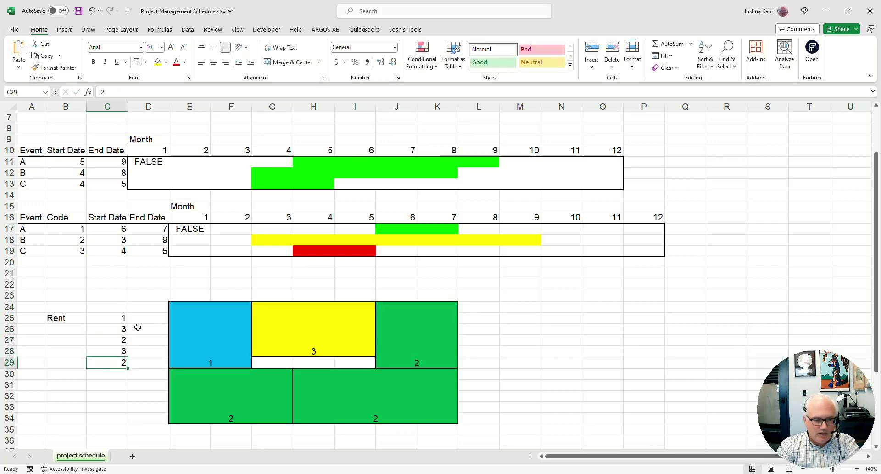
{"action": "type", "text": "1"}
{"action": "key", "text": "Return"}
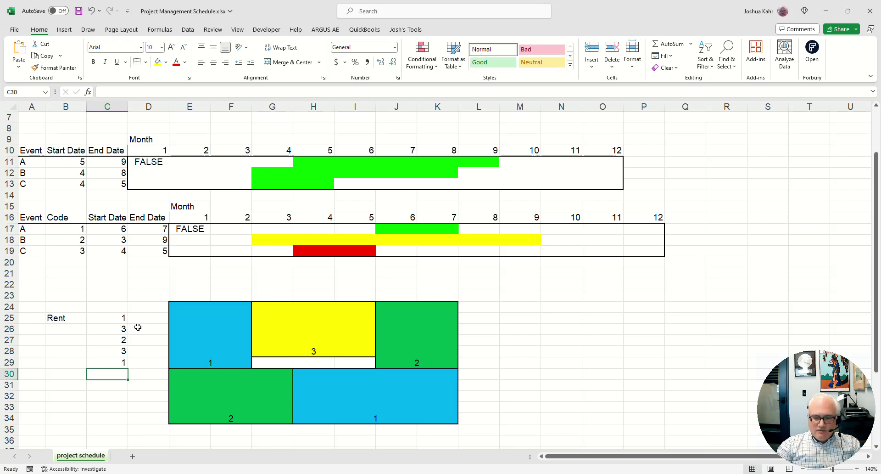
{"action": "scroll", "coordinate": [299, 173], "scroll_direction": "up", "scroll_amount": 2}
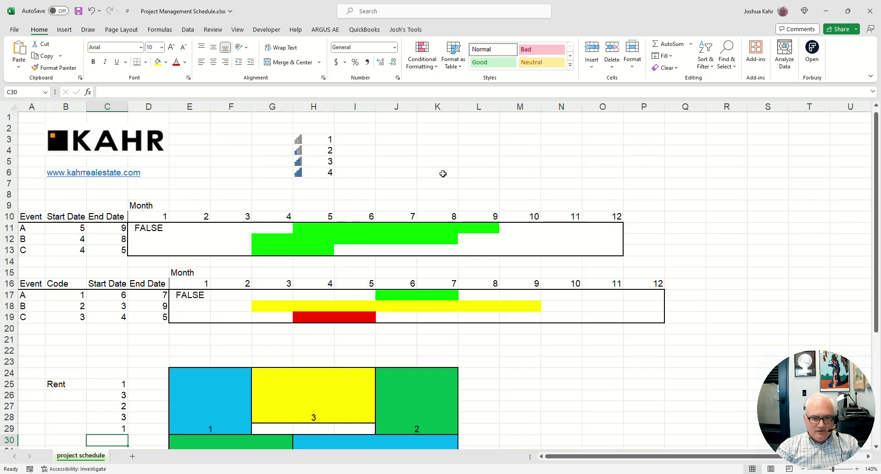
{"action": "left_click", "coordinate": [331, 138]}
{"action": "left_click_drag", "start_coordinate": [331, 138], "coordinate": [326, 170]}
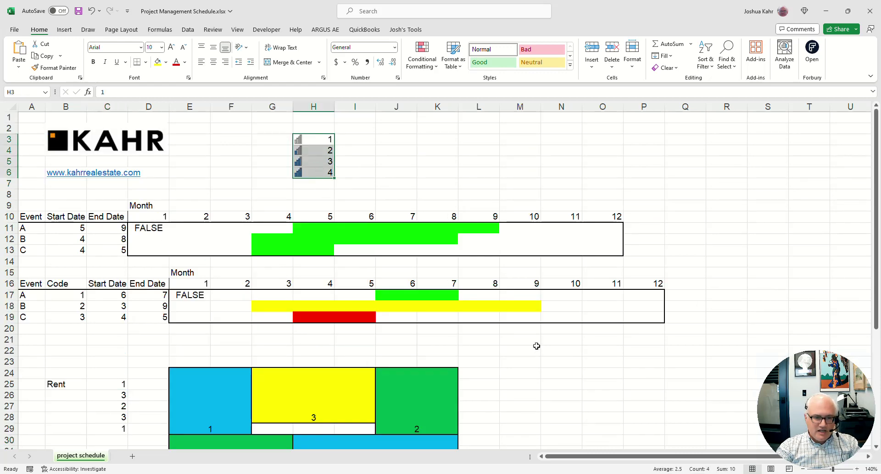